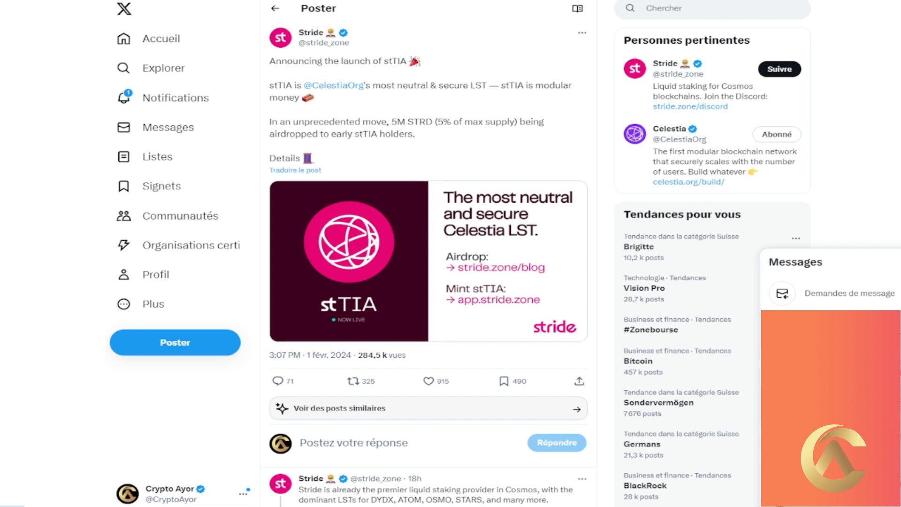
- Read Stride's stTIA launch thread, covering the STRD airdrop allocation, eligibility rules, whitelisted locations and links for learning more and staking
{"action": "scroll", "coordinate": [416, 353], "scroll_direction": "down", "scroll_amount": 3}
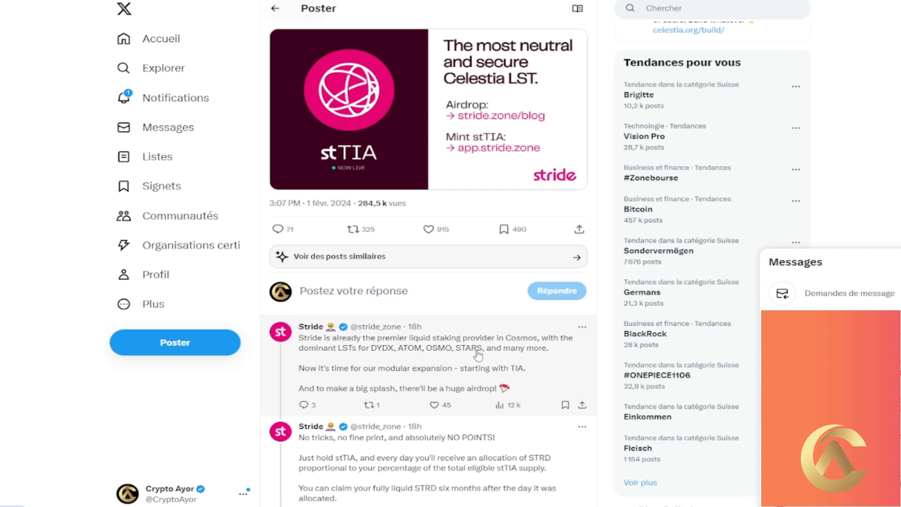
{"action": "scroll", "coordinate": [478, 355], "scroll_direction": "down", "scroll_amount": 1}
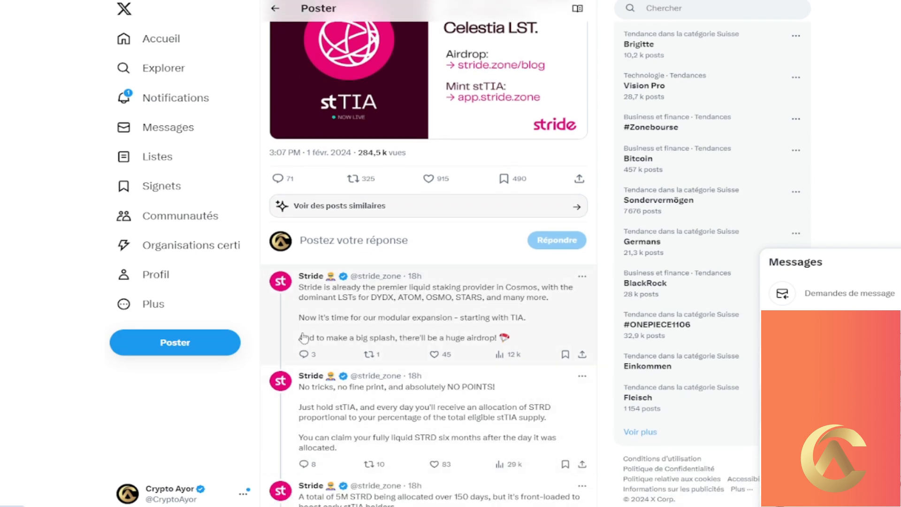
{"action": "mouse_move", "coordinate": [373, 376]}
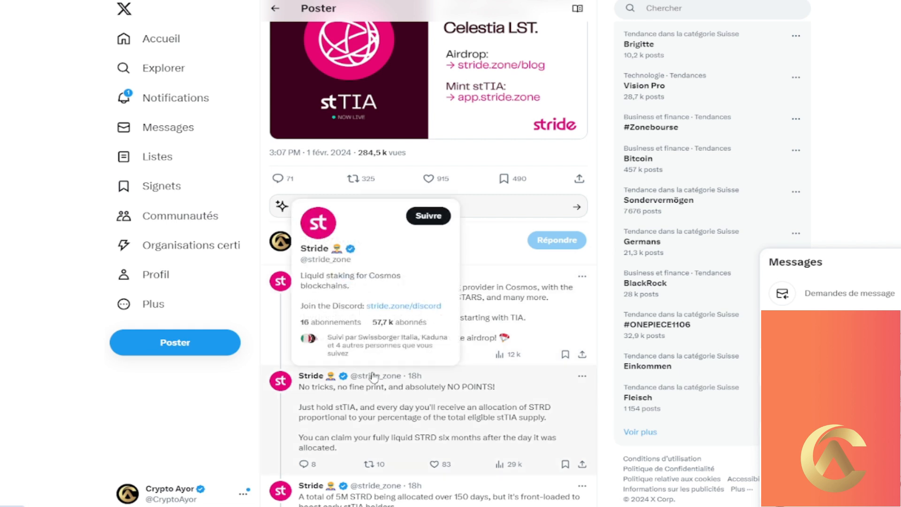
{"action": "scroll", "coordinate": [371, 383], "scroll_direction": "down", "scroll_amount": 1}
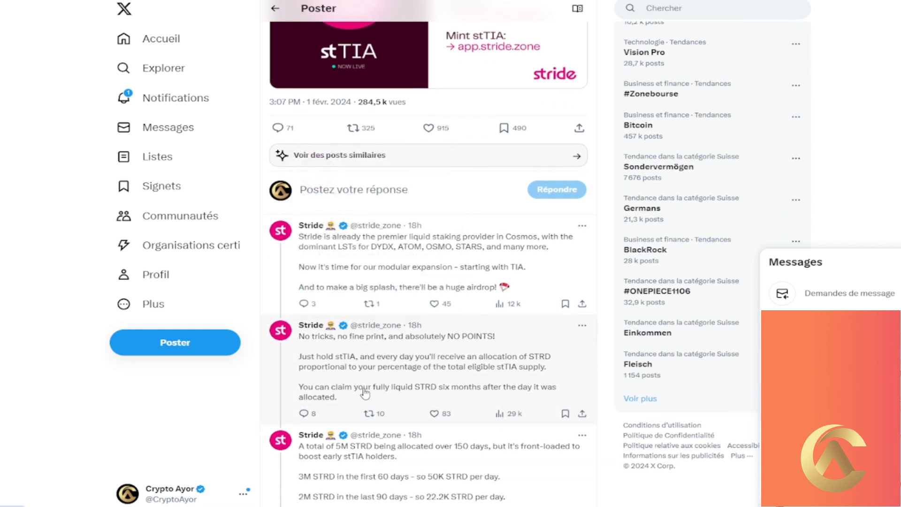
{"action": "scroll", "coordinate": [364, 393], "scroll_direction": "down", "scroll_amount": 2}
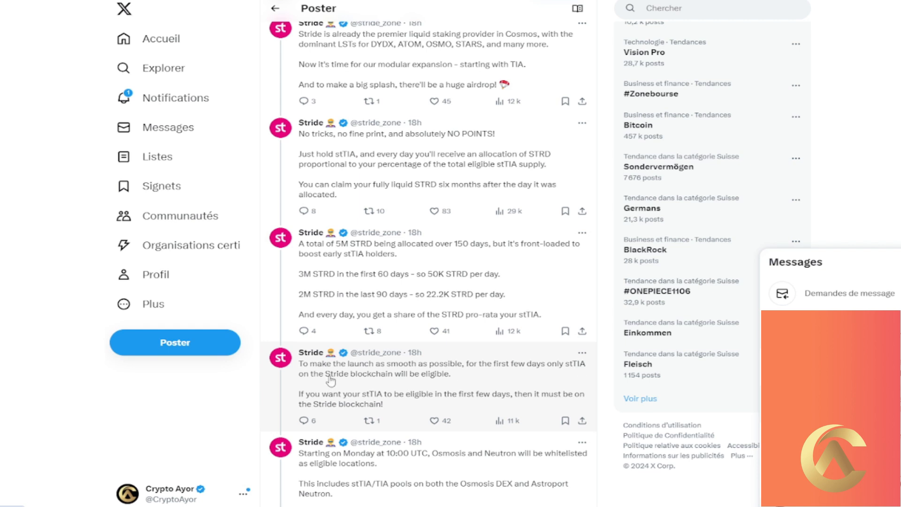
{"action": "scroll", "coordinate": [349, 383], "scroll_direction": "down", "scroll_amount": 4}
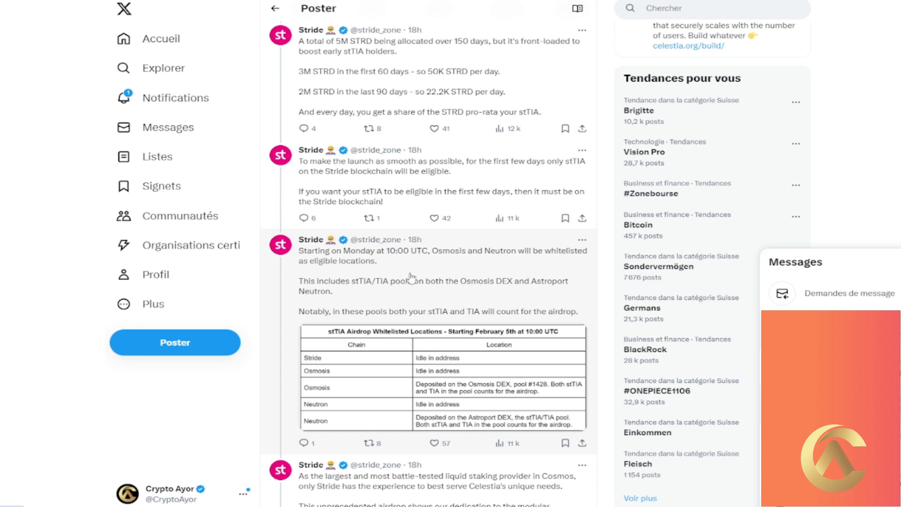
{"action": "scroll", "coordinate": [364, 343], "scroll_direction": "down", "scroll_amount": 1}
{"action": "scroll", "coordinate": [364, 343], "scroll_direction": "down", "scroll_amount": 1}
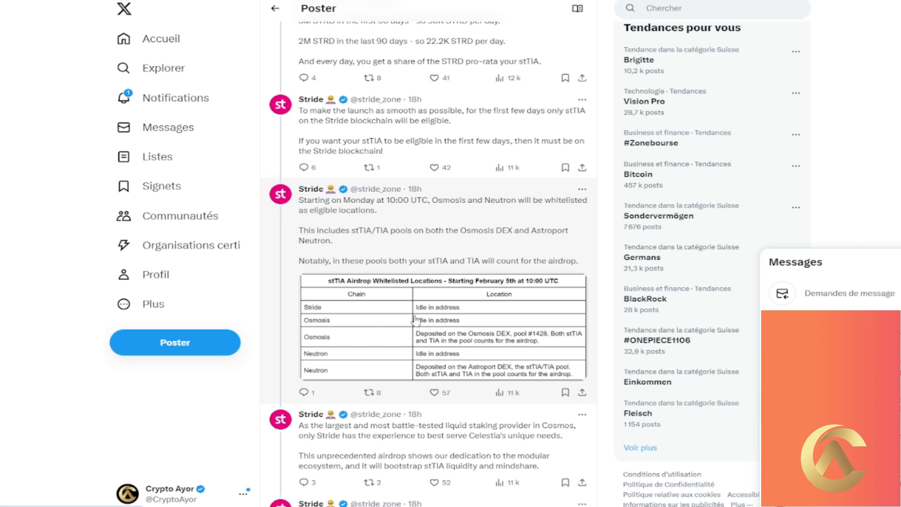
{"action": "scroll", "coordinate": [414, 319], "scroll_direction": "down", "scroll_amount": 2}
{"action": "scroll", "coordinate": [337, 361], "scroll_direction": "down", "scroll_amount": 2}
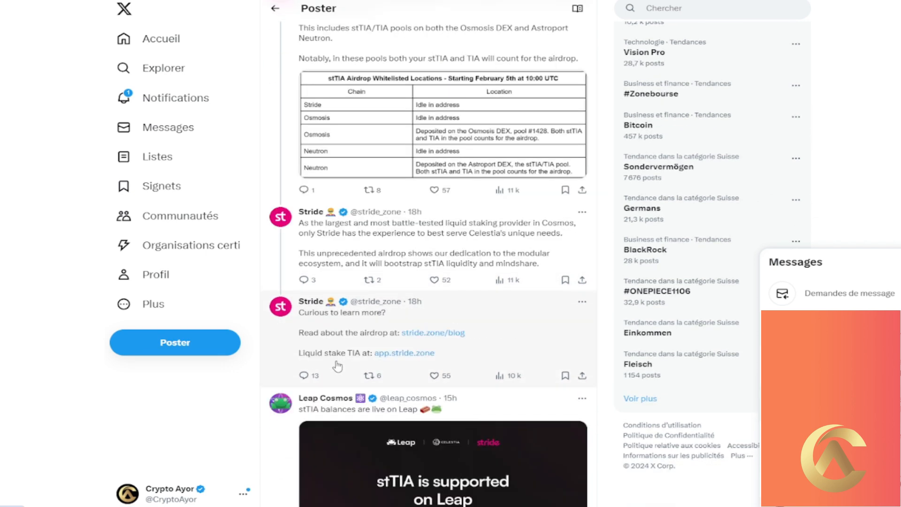
{"action": "scroll", "coordinate": [337, 366], "scroll_direction": "up", "scroll_amount": 15}
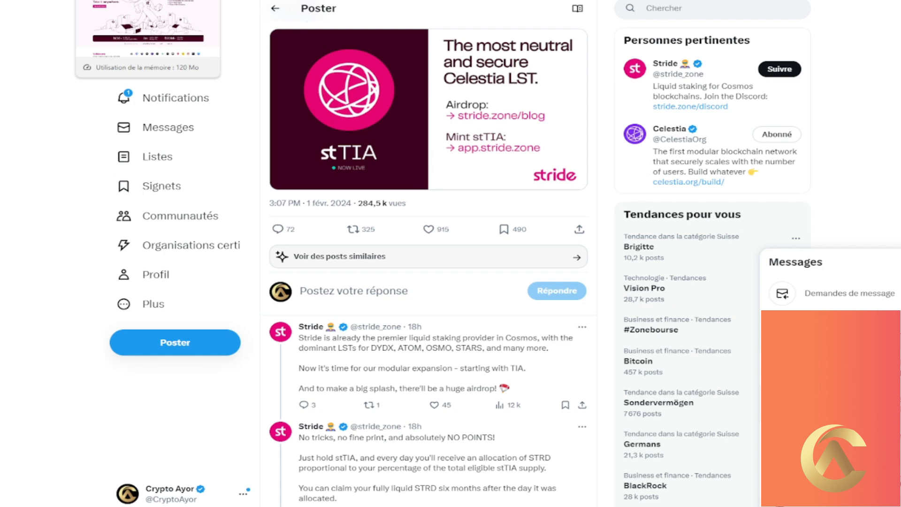
- Switch to the Stride website, open its staking app and submit 29 TIA for liquid staking
{"action": "left_click", "coordinate": [108, 3]}
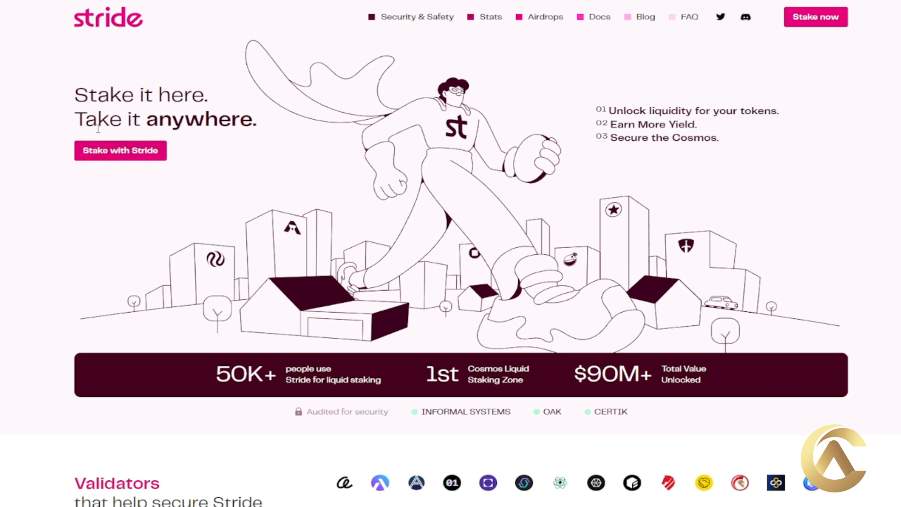
{"action": "left_click", "coordinate": [118, 154]}
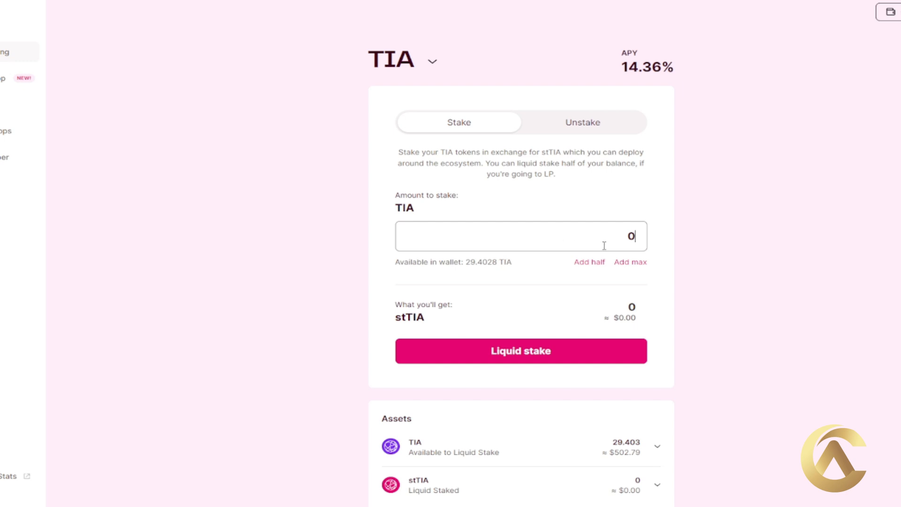
{"action": "type", "text": "29"}
{"action": "left_click", "coordinate": [500, 358]}
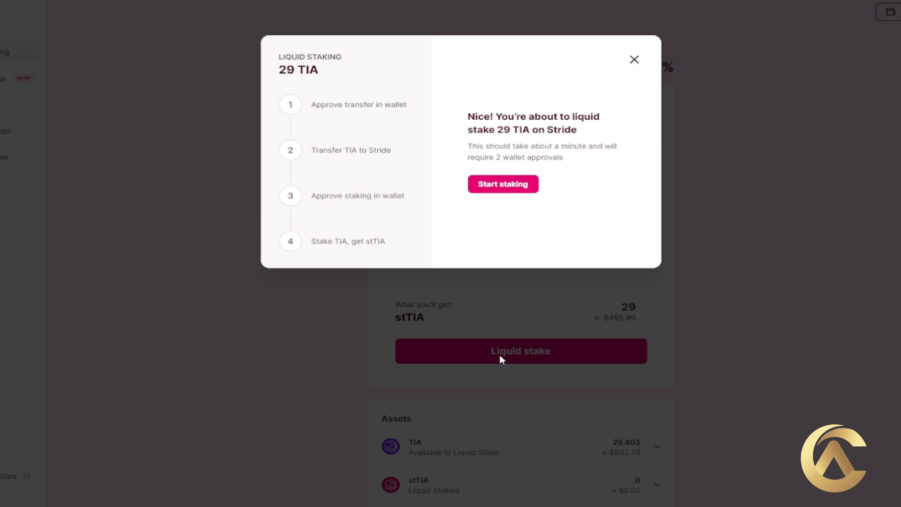
- Start the liquid staking, approve both the transfer and the staking transaction in the wallet, and exit the staking dialog
{"action": "left_click", "coordinate": [492, 190]}
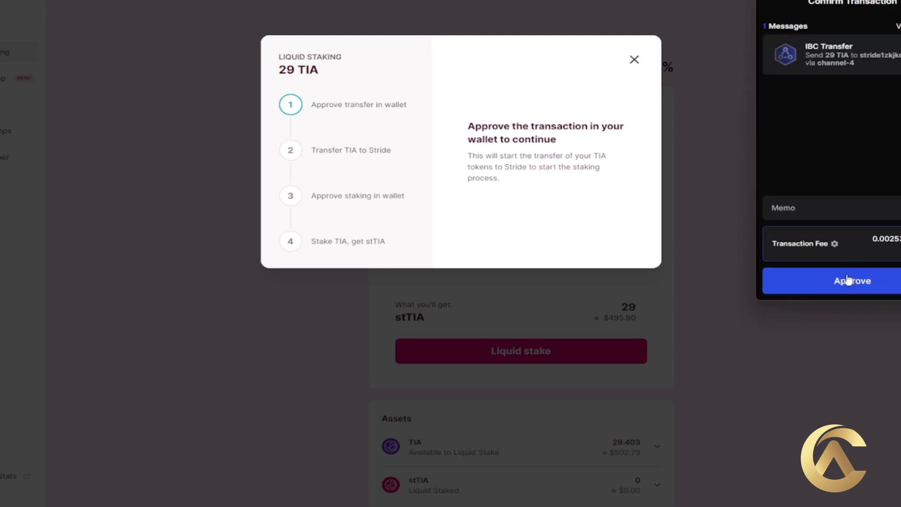
{"action": "left_click", "coordinate": [846, 285]}
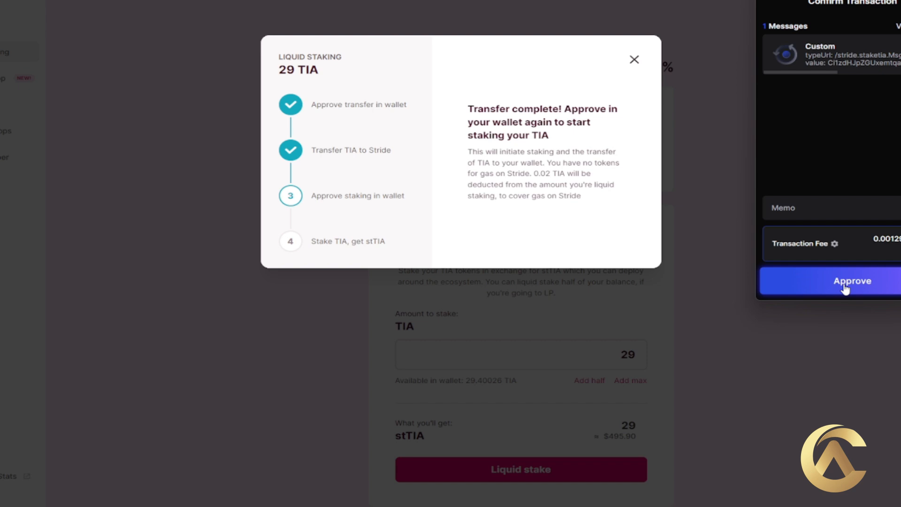
{"action": "left_click", "coordinate": [844, 287]}
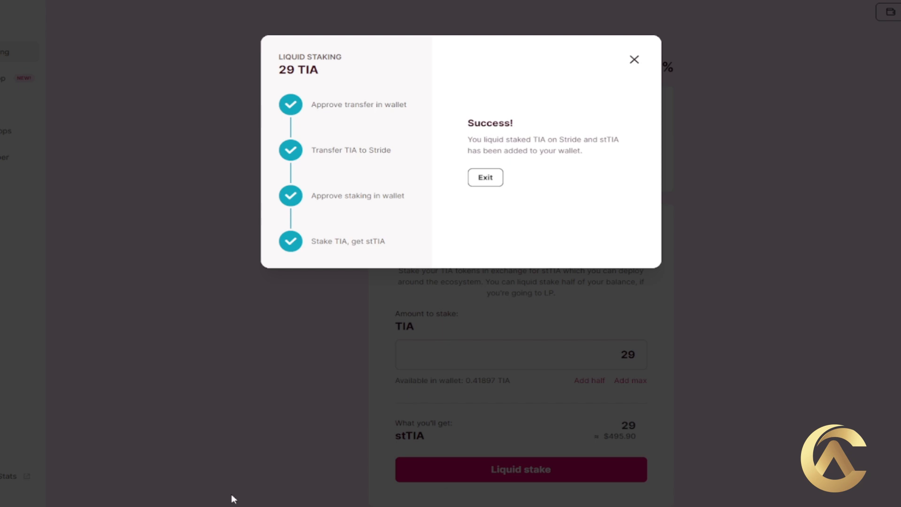
{"action": "left_click", "coordinate": [218, 390]}
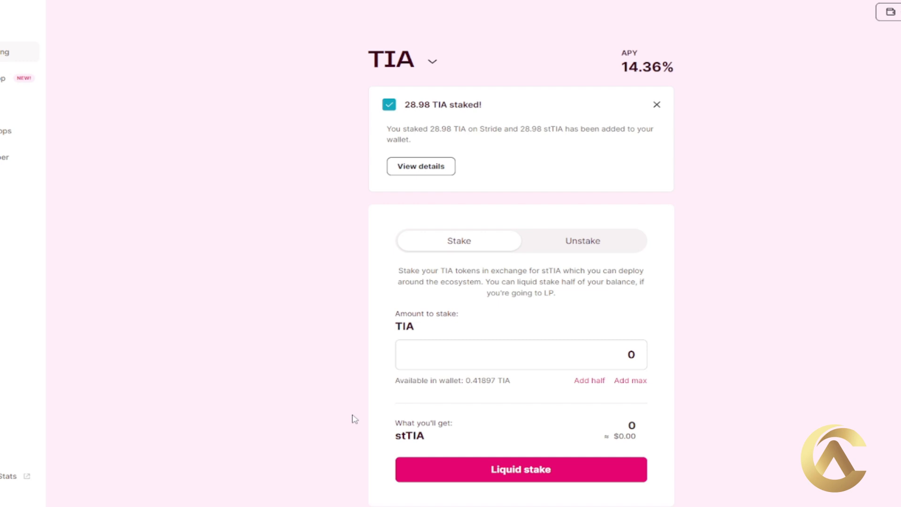
- Open the Keplr wallet and go from it to the Keplr Dashboard portfolio
{"action": "left_click", "coordinate": [891, 11]}
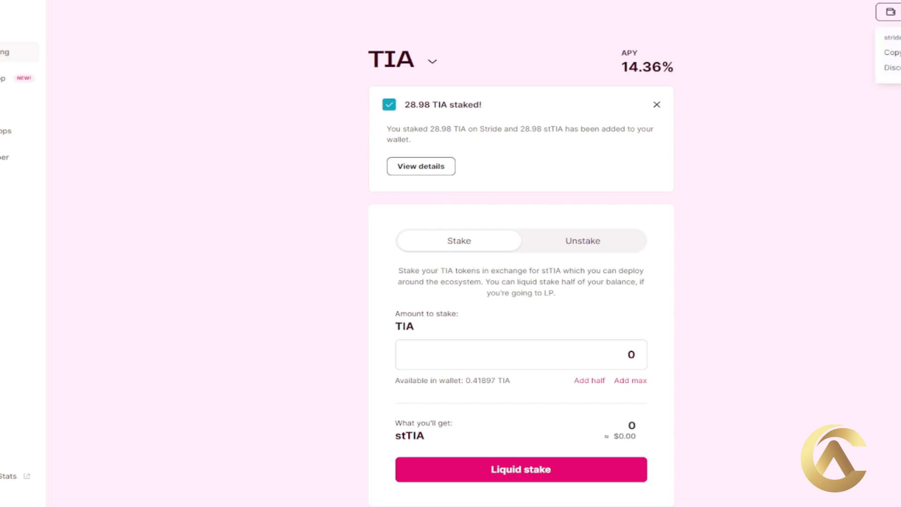
{"action": "left_click", "coordinate": [801, 61]}
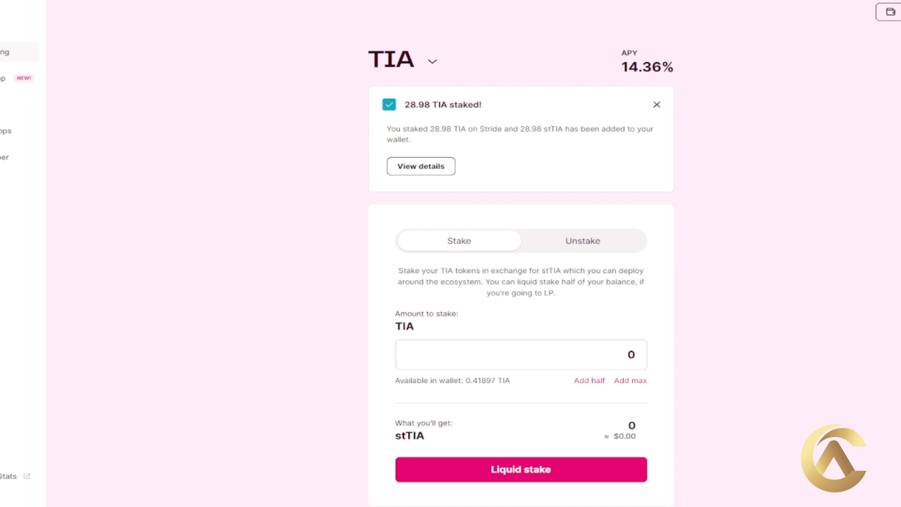
{"action": "left_click", "coordinate": [890, 12]}
{"action": "left_click", "coordinate": [790, 67]}
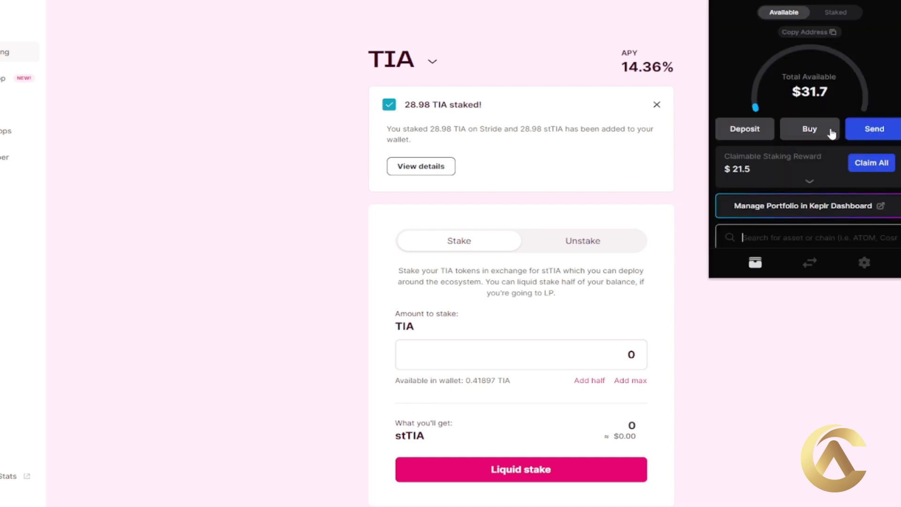
{"action": "left_click", "coordinate": [796, 207]}
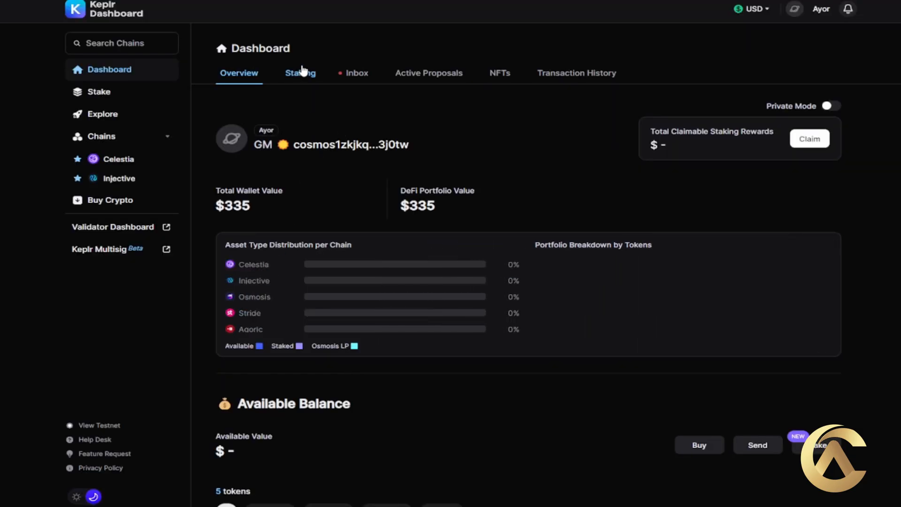
- Filter the dashboard's available balance by Celestia, all chains and finally Stride, and check the stTIA holdings and staking overview
{"action": "left_click", "coordinate": [302, 74]}
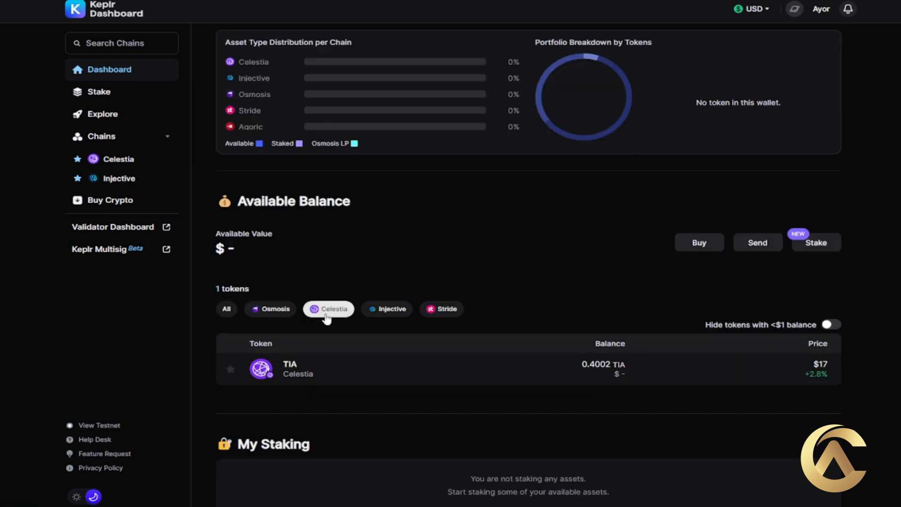
{"action": "left_click", "coordinate": [227, 309]}
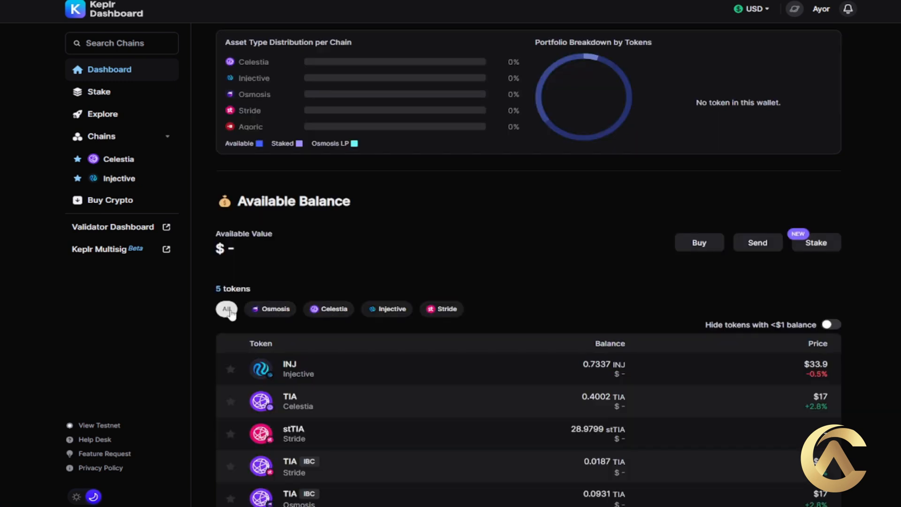
{"action": "left_click", "coordinate": [441, 308]}
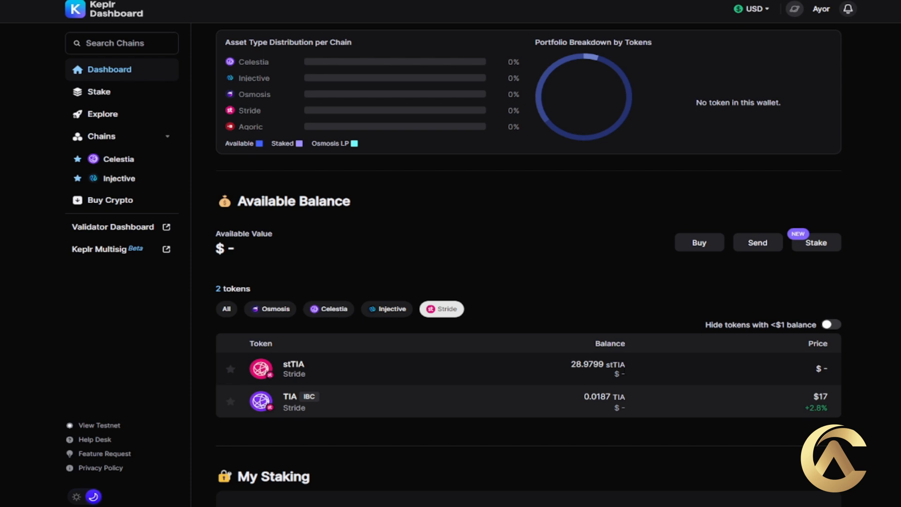
{"action": "scroll", "coordinate": [516, 263], "scroll_direction": "up", "scroll_amount": 4}
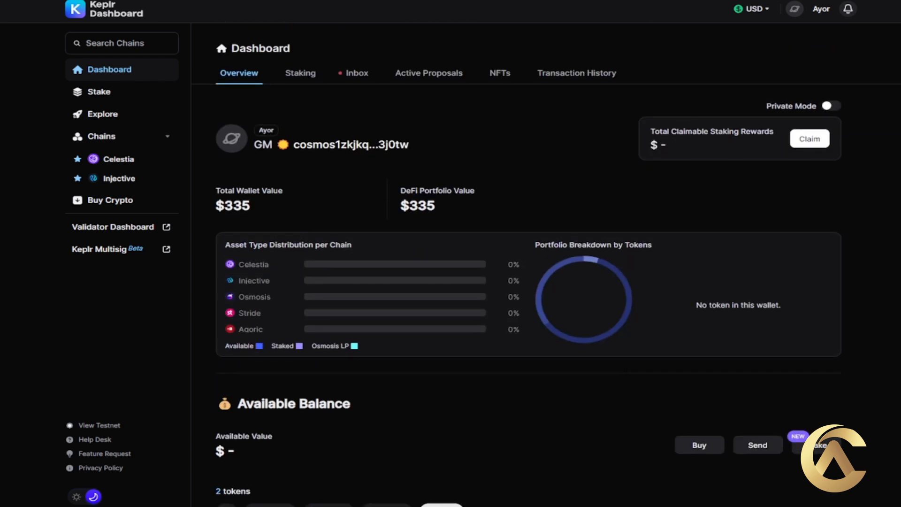
{"action": "scroll", "coordinate": [623, 373], "scroll_direction": "down", "scroll_amount": 7}
{"action": "scroll", "coordinate": [623, 373], "scroll_direction": "up", "scroll_amount": 7}
{"action": "scroll", "coordinate": [624, 372], "scroll_direction": "down", "scroll_amount": 6}
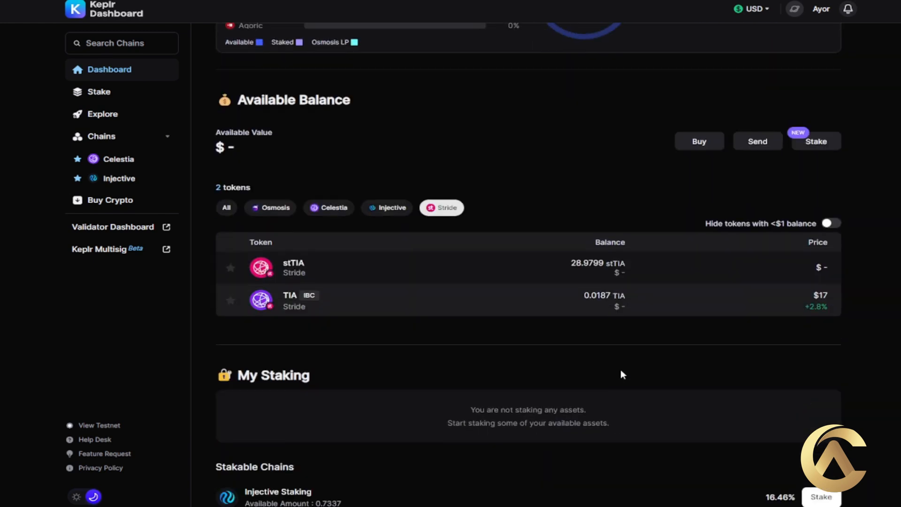
{"action": "scroll", "coordinate": [621, 374], "scroll_direction": "up", "scroll_amount": 6}
- Return to the Stride staking page, switch to unstaking, enter 8 stTIA as the amount and check whether redemption is available
{"action": "left_click", "coordinate": [118, 159]}
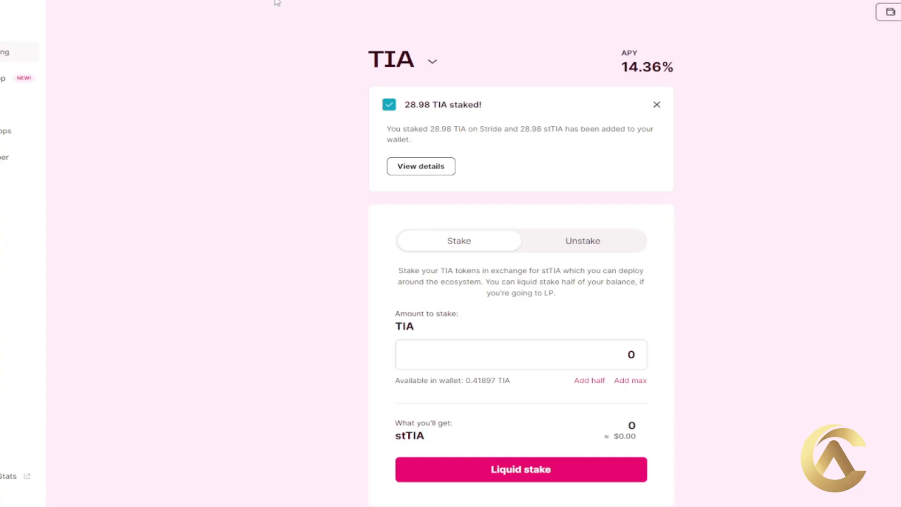
{"action": "scroll", "coordinate": [486, 336], "scroll_direction": "down", "scroll_amount": 2}
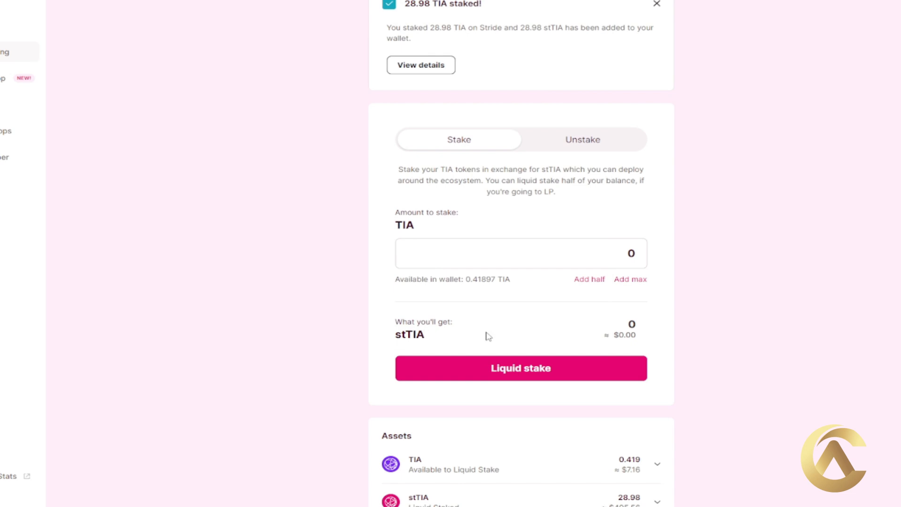
{"action": "left_click", "coordinate": [561, 142]}
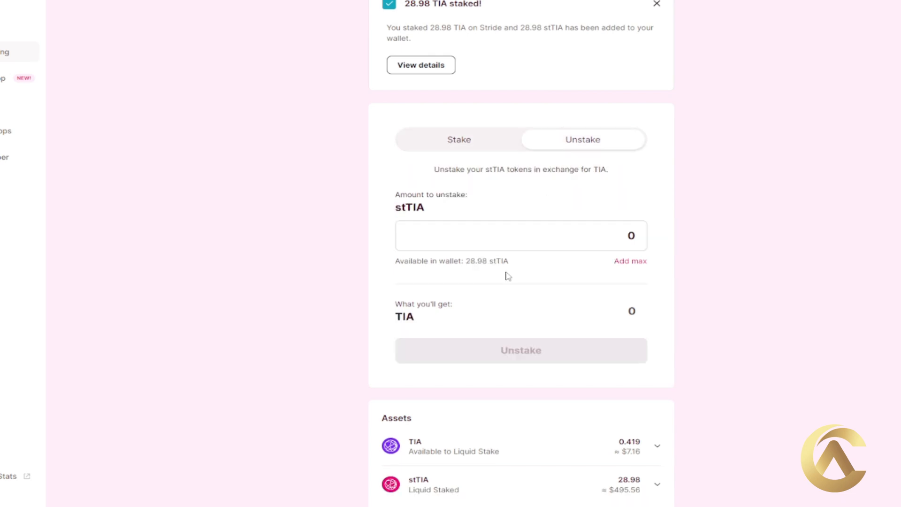
{"action": "left_click", "coordinate": [635, 235]}
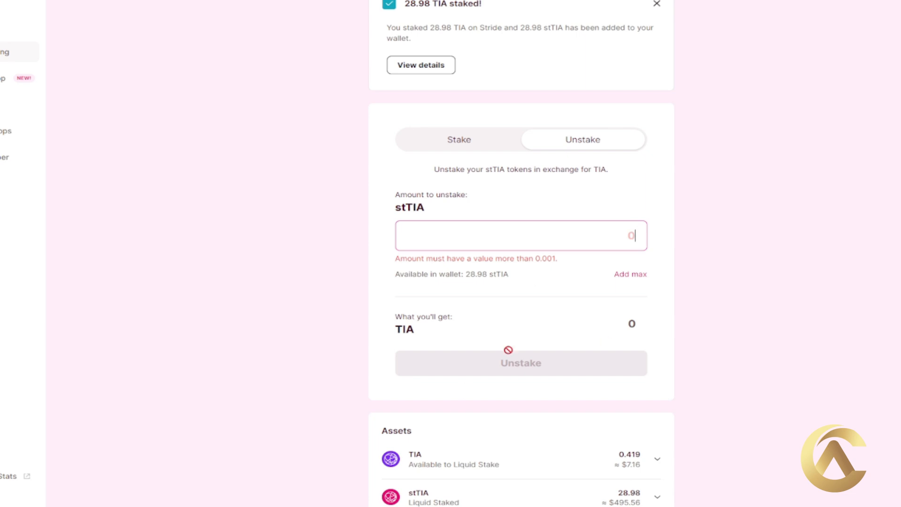
{"action": "type", "text": "8"}
{"action": "mouse_move", "coordinate": [523, 352]}
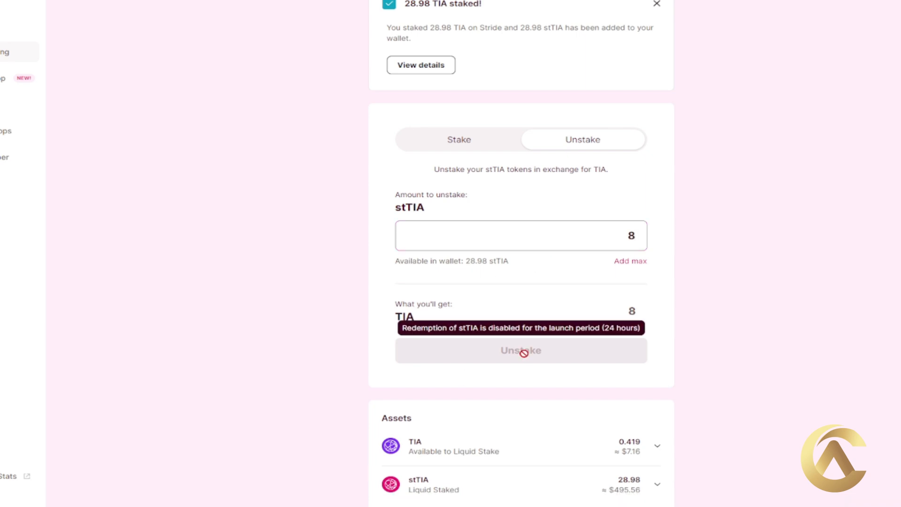